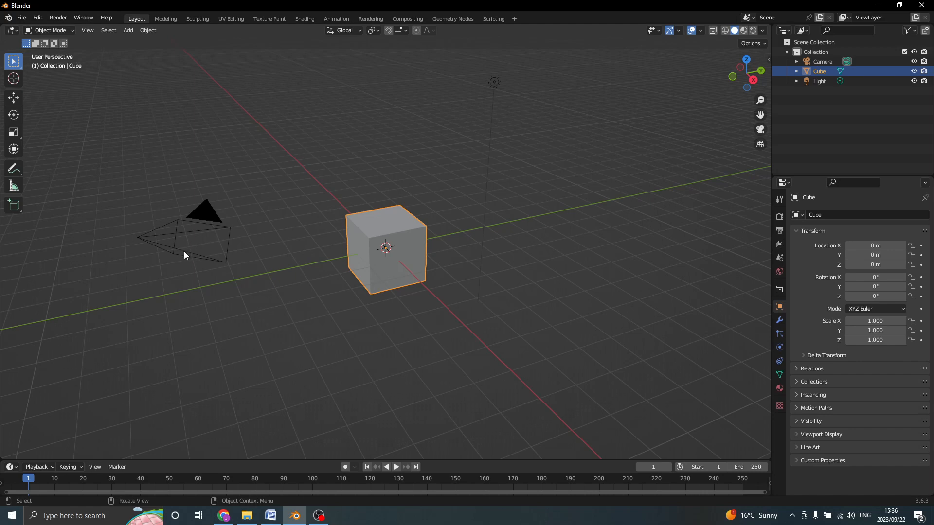
- Place the 3D cursor in the empty space beside the cube, then back over the cube's origin point
{"action": "right_click", "coordinate": [184, 250]}
{"action": "left_click", "coordinate": [14, 79]}
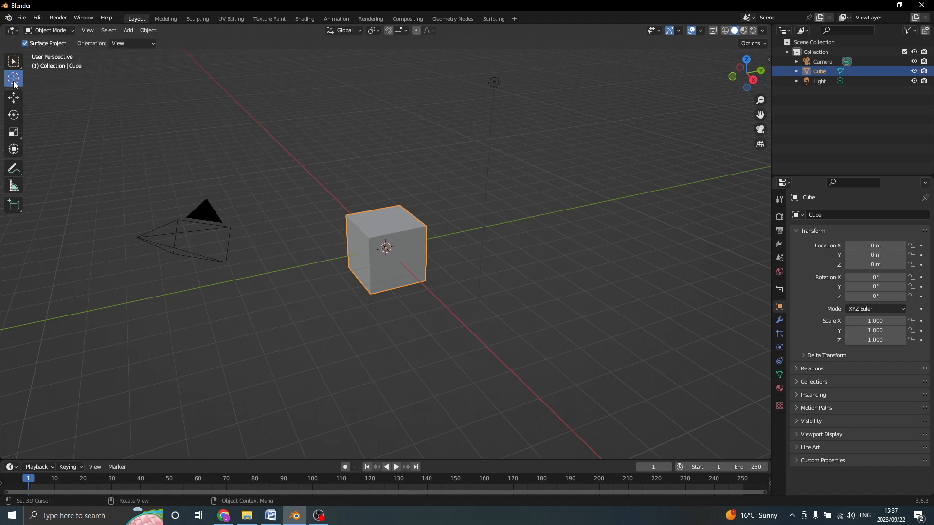
{"action": "left_click", "coordinate": [434, 206]}
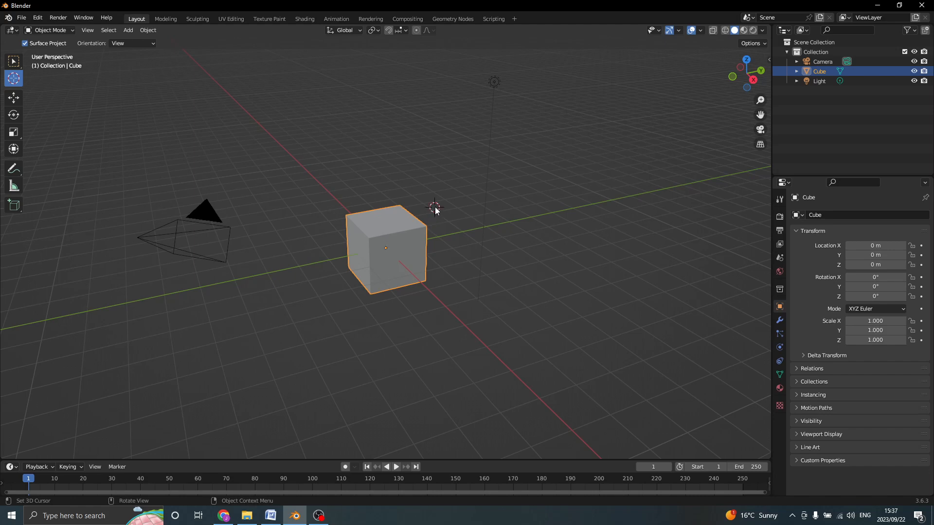
{"action": "left_click", "coordinate": [386, 249]}
- Move the cube about 1.02 m upward along the Z axis with the Move tool
{"action": "left_click", "coordinate": [17, 98]}
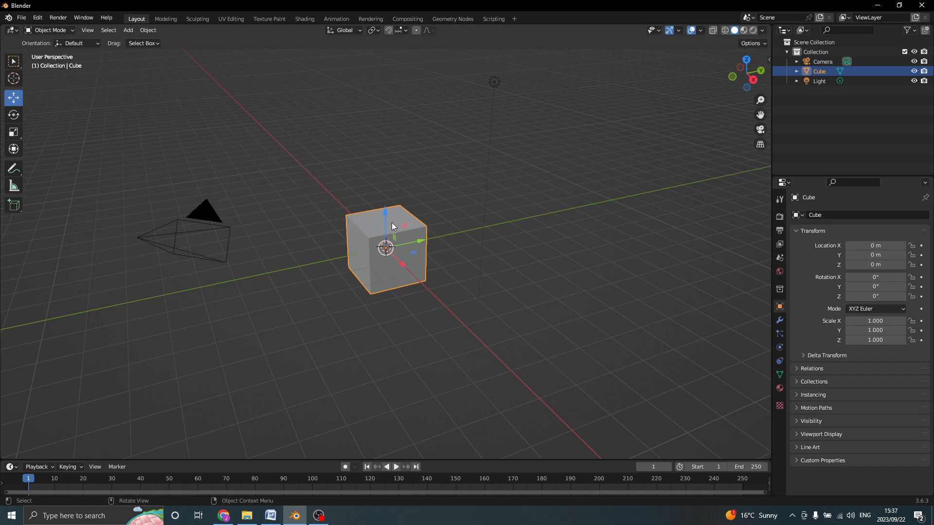
{"action": "left_click_drag", "start_coordinate": [385, 213], "coordinate": [386, 195]}
- Try moving the cube freely and constrained to the global X, Y and Z axes, without keeping the move
{"action": "key", "text": "g"}
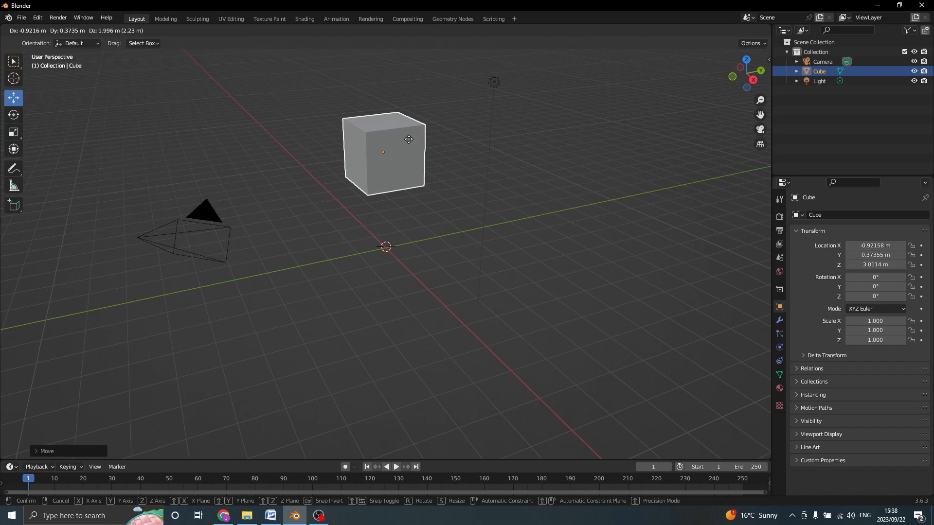
{"action": "key", "text": "x"}
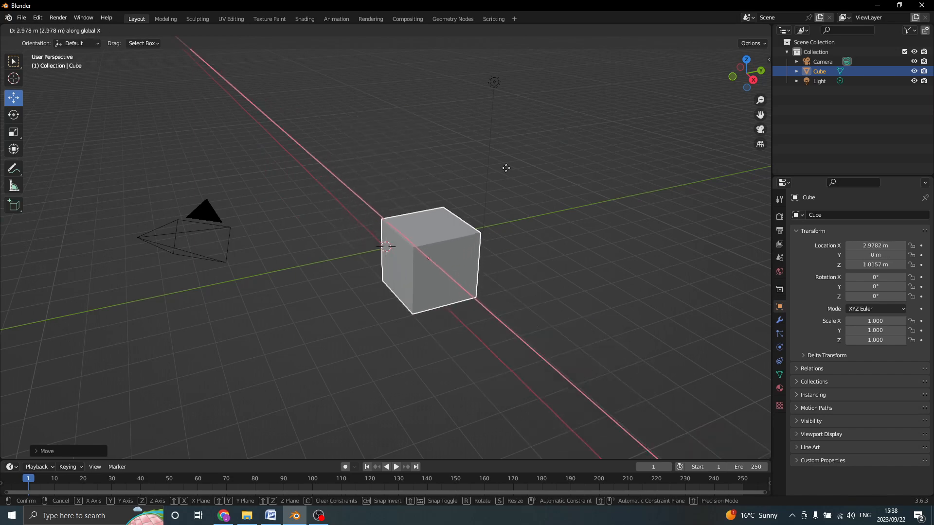
{"action": "key", "text": "y"}
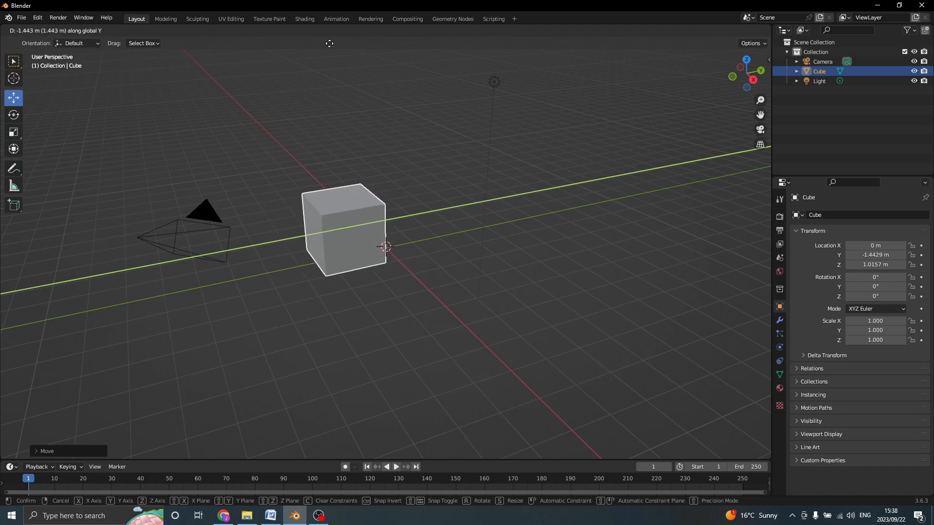
{"action": "key", "text": "z"}
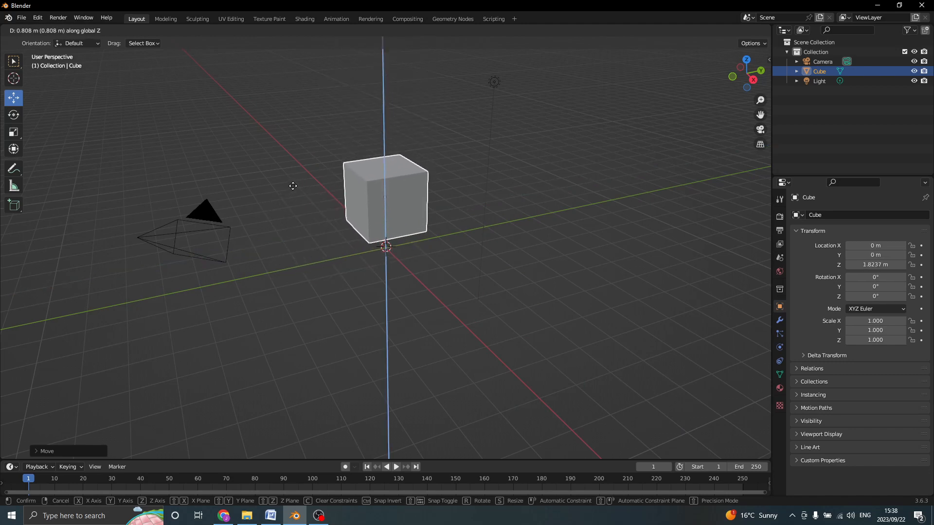
{"action": "left_click", "coordinate": [327, 171]}
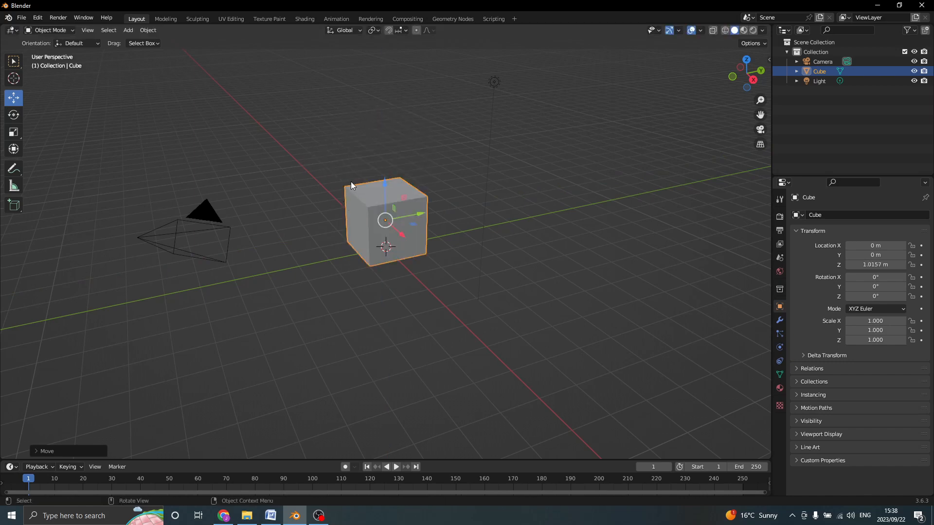
- Move the cube freely to about X 1.13 m, Y 5.57 m, Z 3.46 m, and cancel any further moves
{"action": "key", "text": "g"}
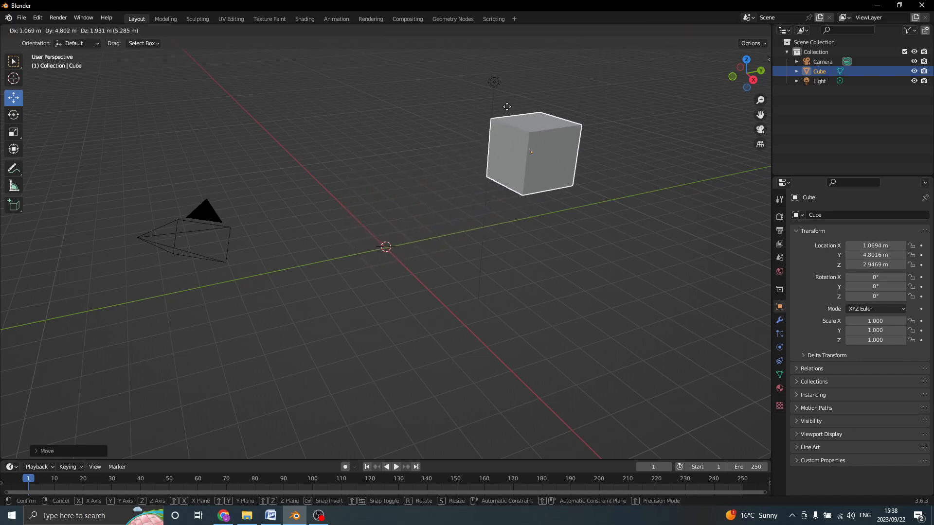
{"action": "left_click", "coordinate": [519, 95]}
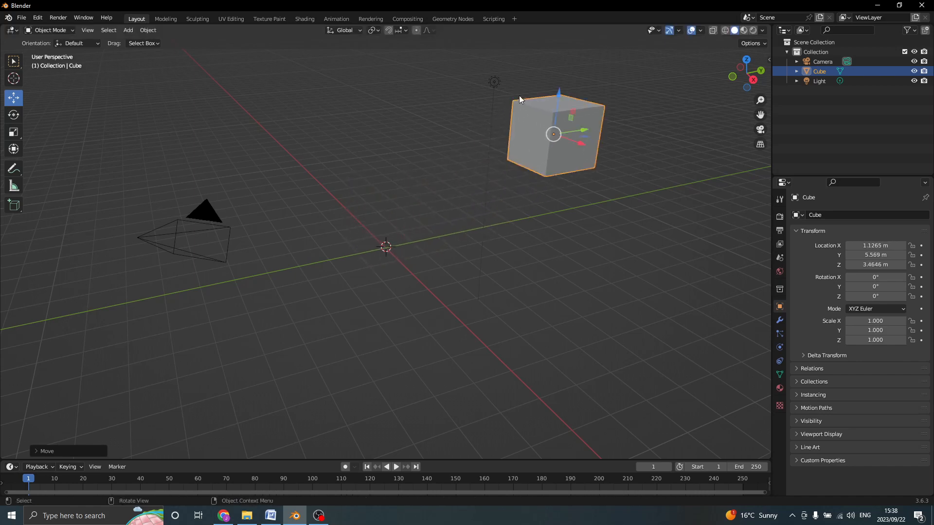
{"action": "key", "text": "g"}
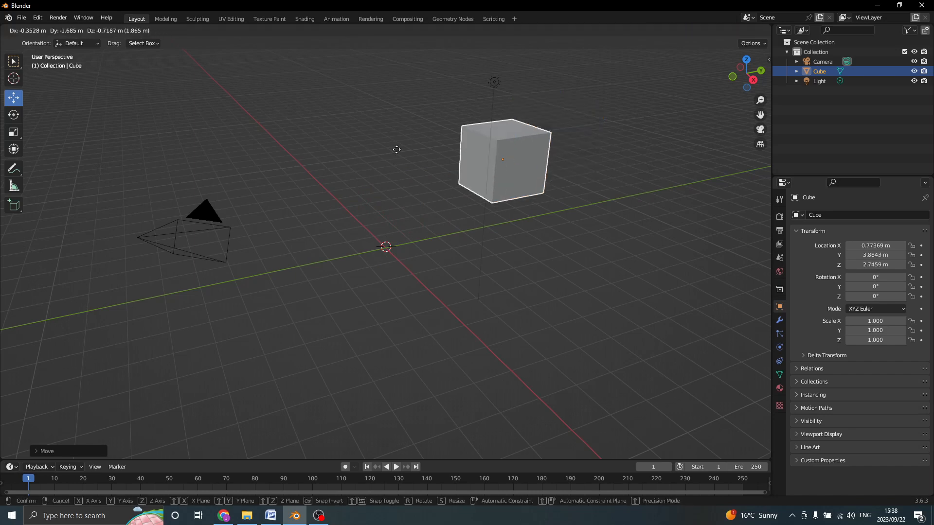
{"action": "key", "text": "Escape"}
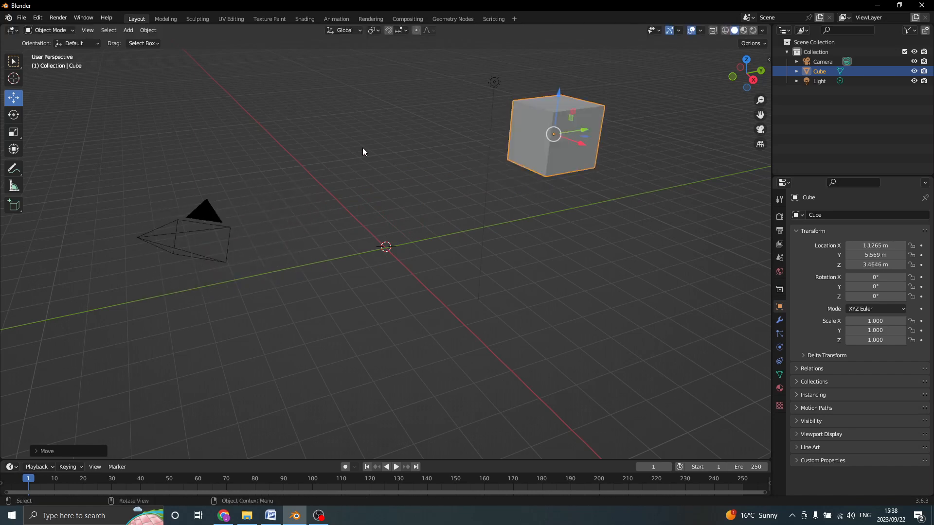
{"action": "key", "text": "g"}
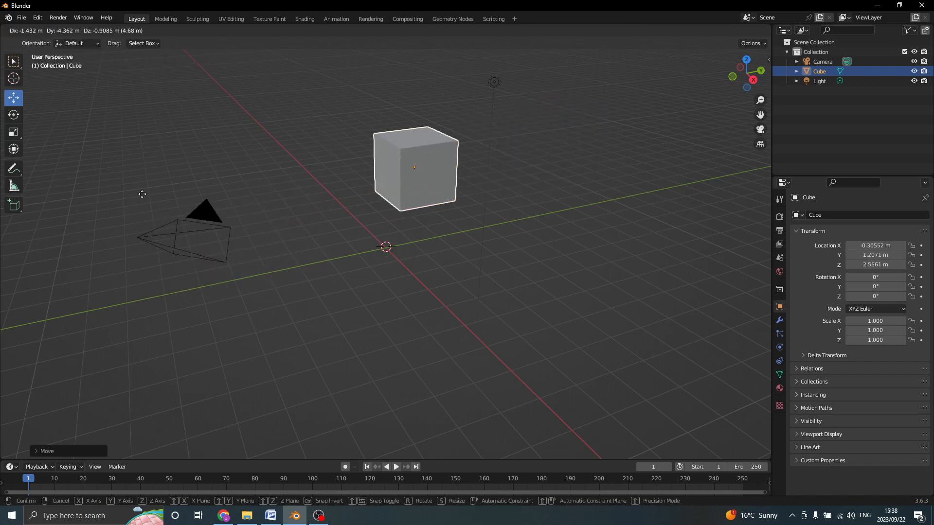
{"action": "key", "text": "Escape"}
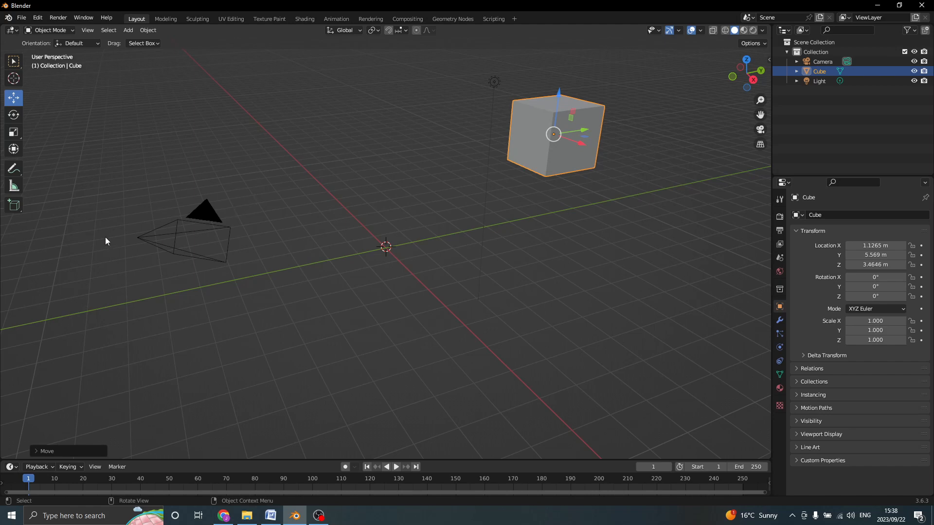
- Try rotating the cube and scaling it uniformly and along the X, Z and Y axes, cancelling both transforms
{"action": "key", "text": "r"}
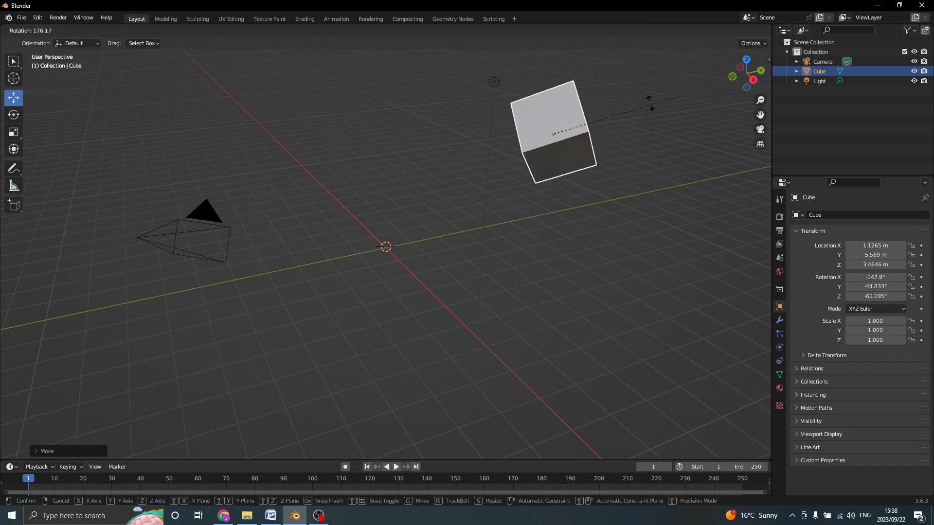
{"action": "right_click", "coordinate": [623, 159]}
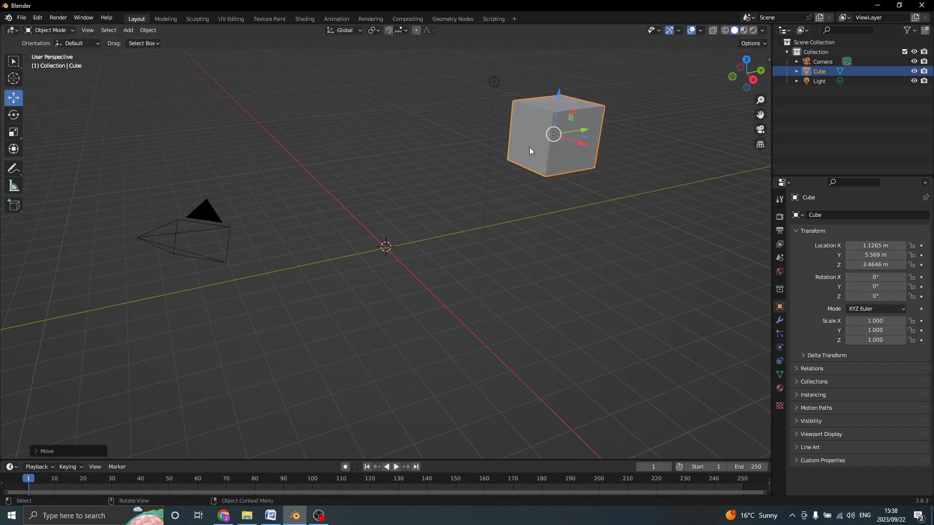
{"action": "key", "text": "s"}
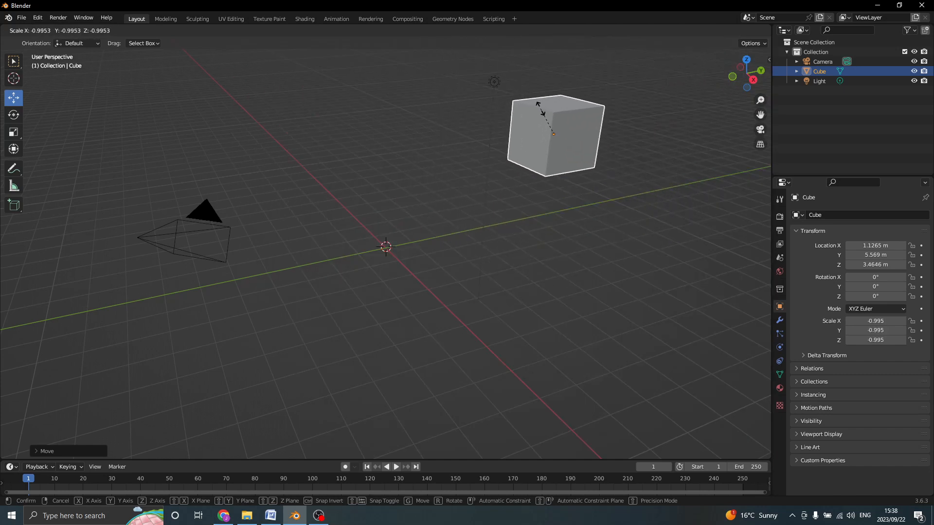
{"action": "key", "text": "x"}
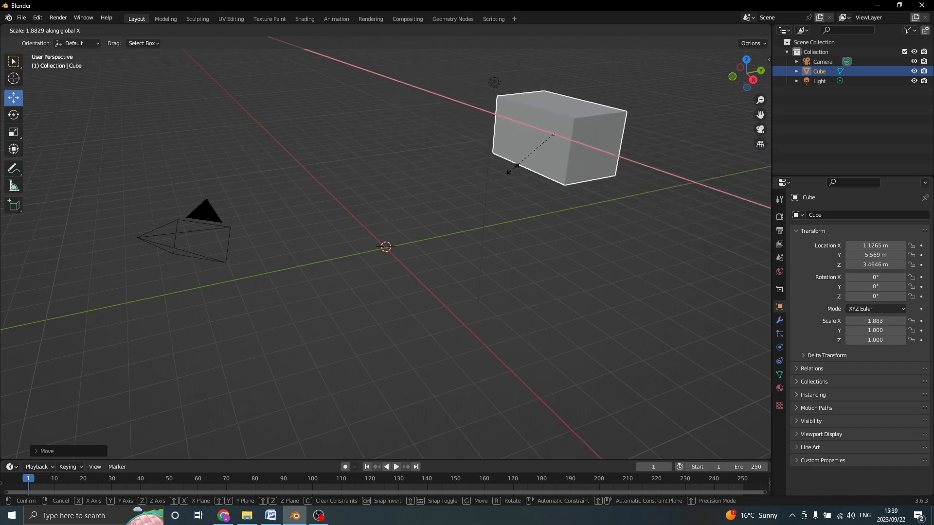
{"action": "key", "text": "z"}
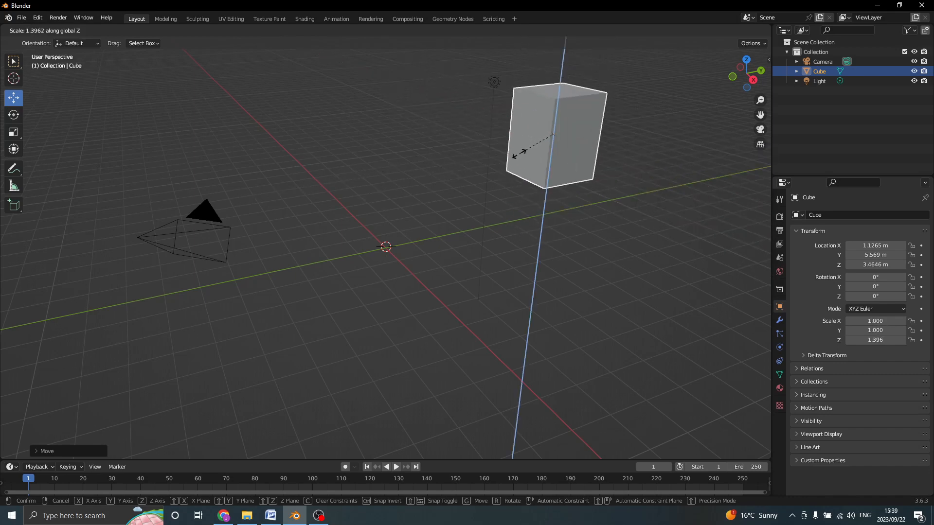
{"action": "key", "text": "y"}
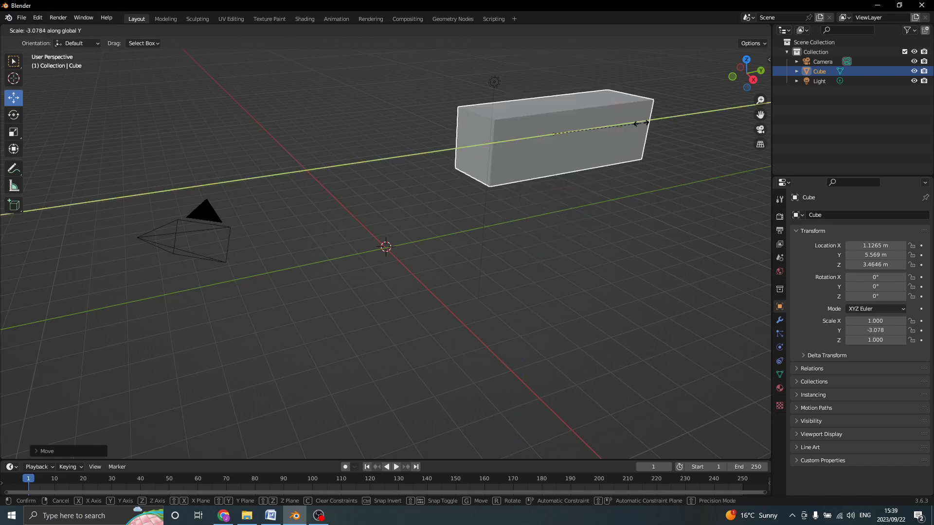
{"action": "key", "text": "Escape"}
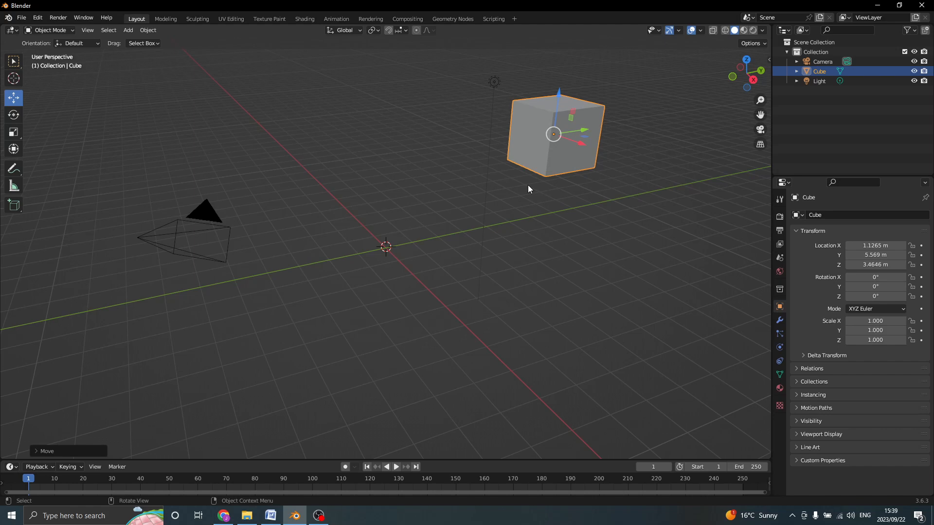
- Delete the cube from the scene
{"action": "key", "text": "x"}
{"action": "key", "text": "x"}
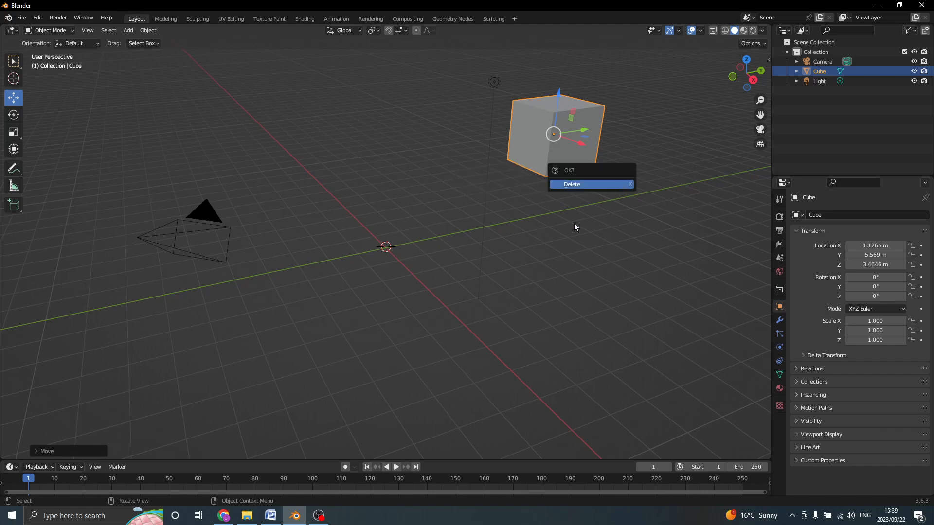
{"action": "left_click", "coordinate": [586, 184]}
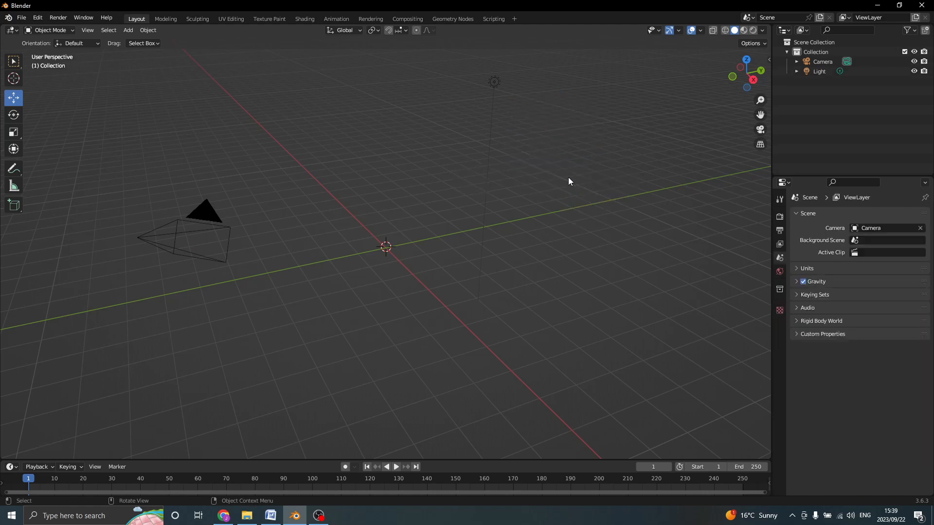
- Add a torus mesh at the 3D cursor
{"action": "left_click", "coordinate": [107, 30]}
{"action": "mouse_move", "coordinate": [127, 34]}
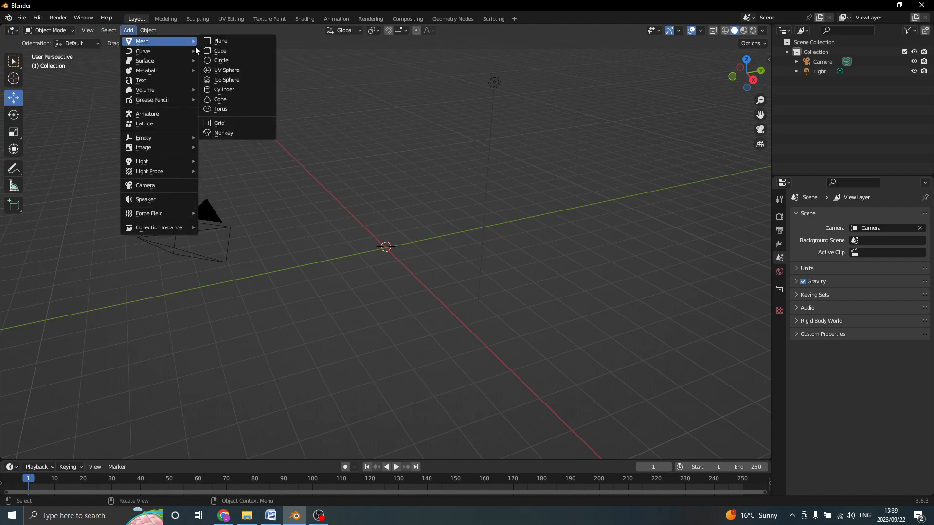
{"action": "mouse_move", "coordinate": [175, 51]}
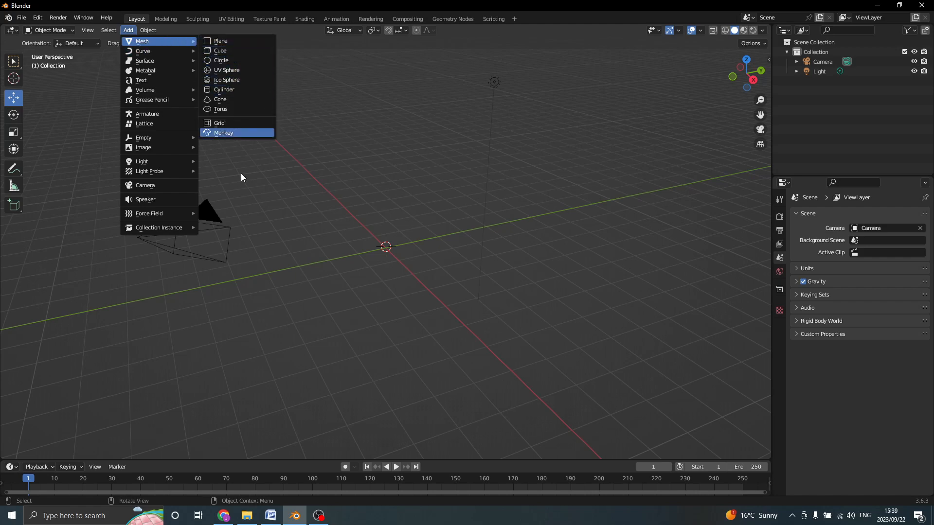
{"action": "left_click", "coordinate": [249, 109]}
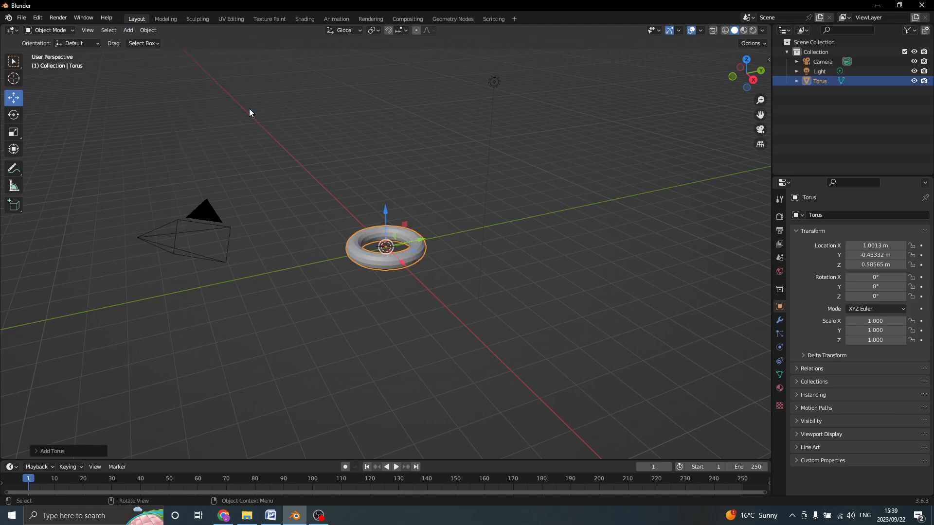
- Set the new torus's minor radius to 1 m and its major radius to about 1.9 m, then deselect it
{"action": "left_click", "coordinate": [36, 451]}
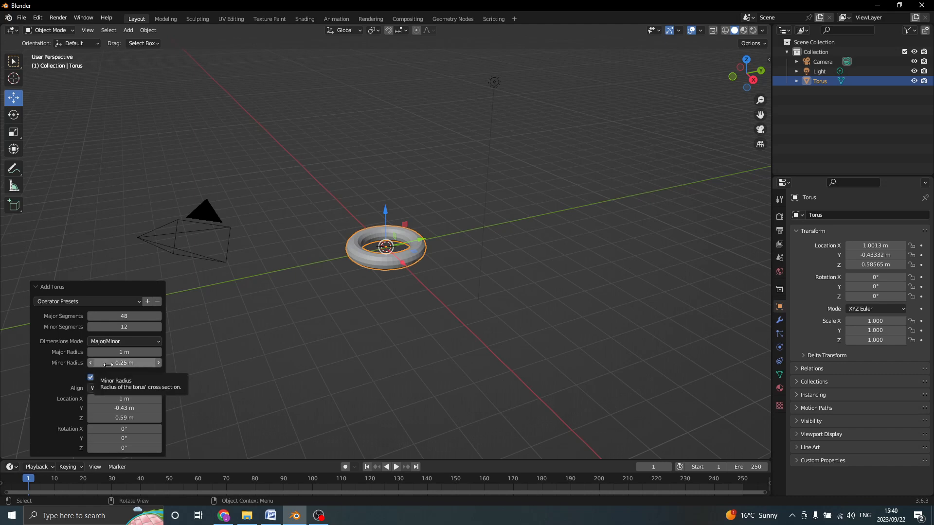
{"action": "left_click_drag", "start_coordinate": [108, 364], "coordinate": [156, 364]}
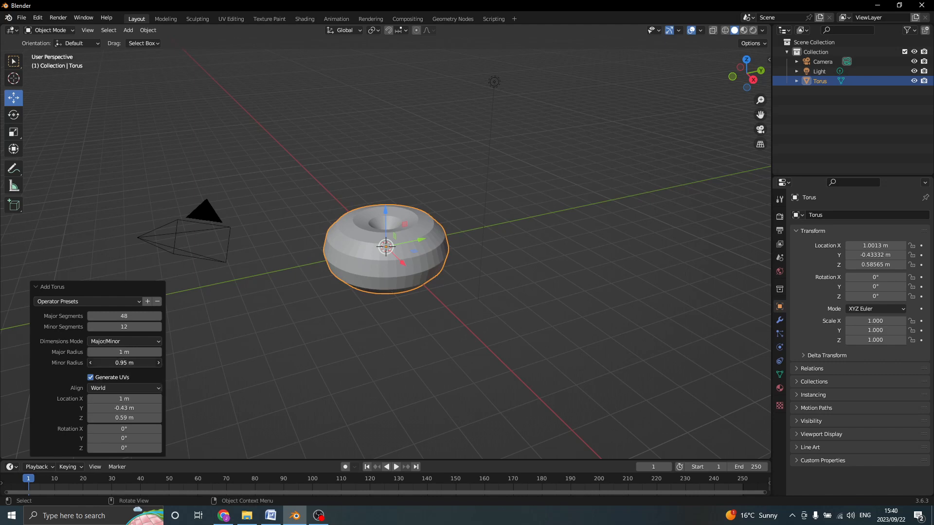
{"action": "left_click", "coordinate": [109, 364]}
{"action": "left_click_drag", "start_coordinate": [109, 365], "coordinate": [75, 368]}
{"action": "type", "text": "1"}
{"action": "key", "text": "Return"}
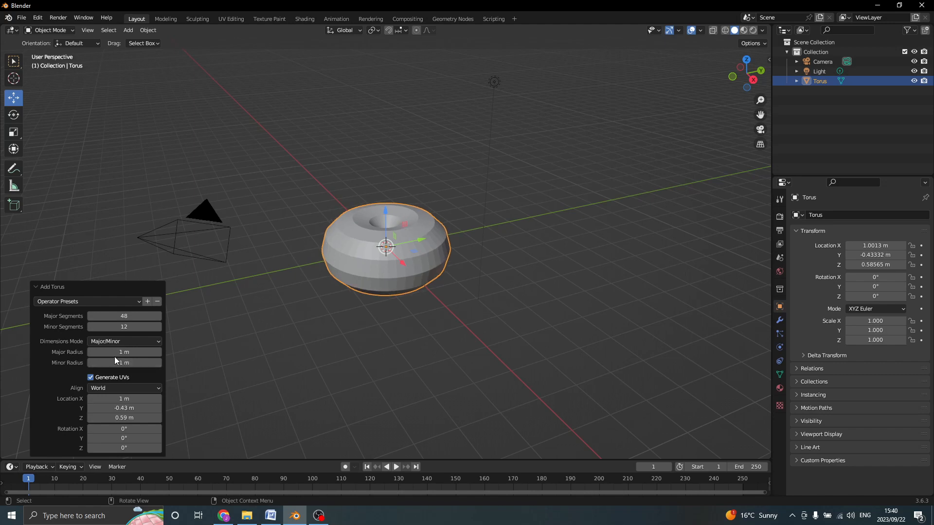
{"action": "left_click_drag", "start_coordinate": [116, 353], "coordinate": [151, 353]}
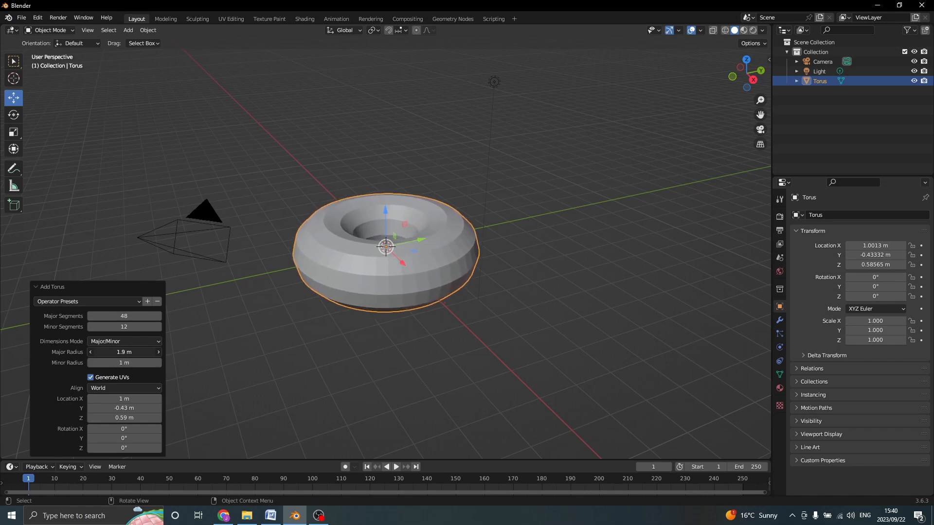
{"action": "left_click", "coordinate": [271, 241]}
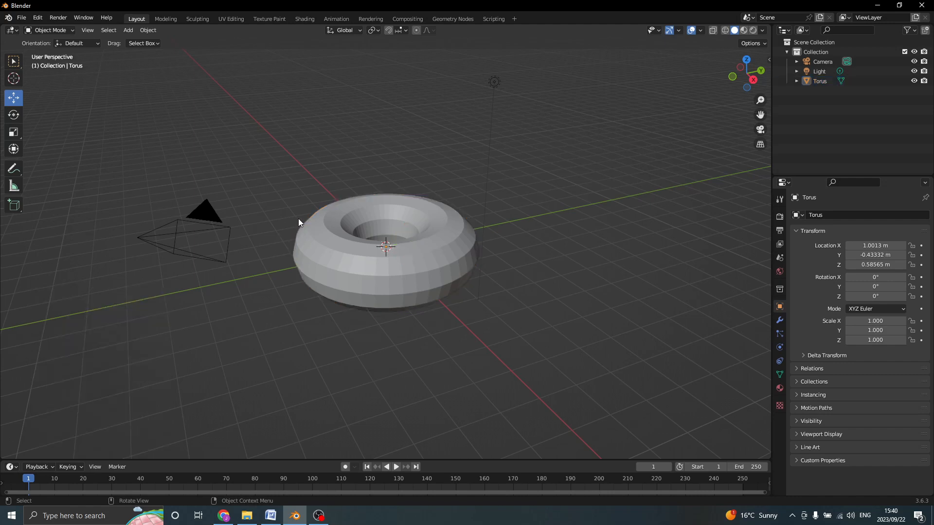
- View the torus through the camera, then switch to the top view
{"action": "key", "text": "Tab"}
{"action": "key", "text": "Tab"}
{"action": "key", "text": "grave"}
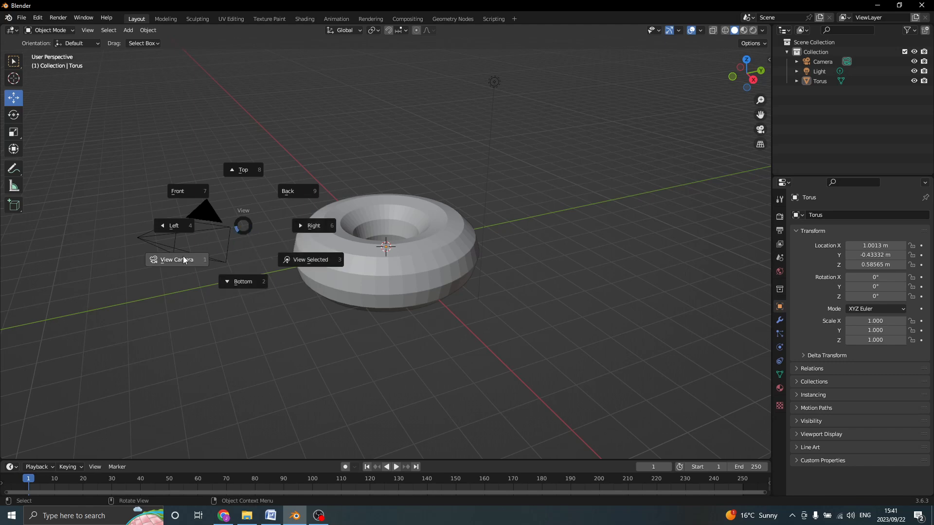
{"action": "left_click", "coordinate": [161, 268]}
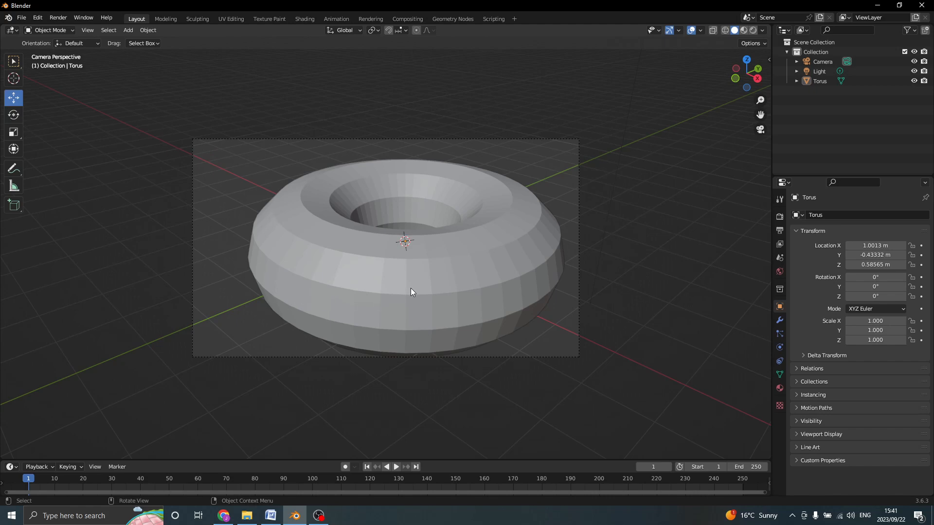
{"action": "key", "text": "grave"}
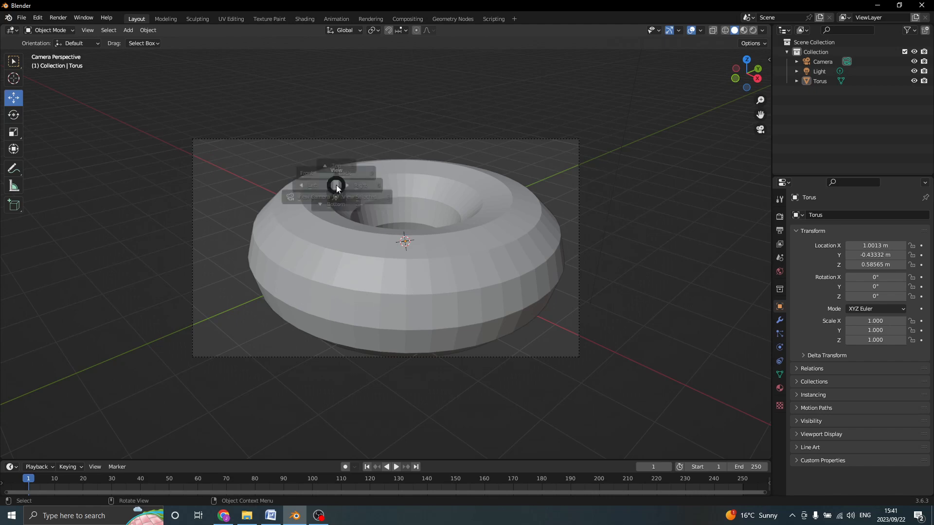
{"action": "left_click", "coordinate": [339, 179]}
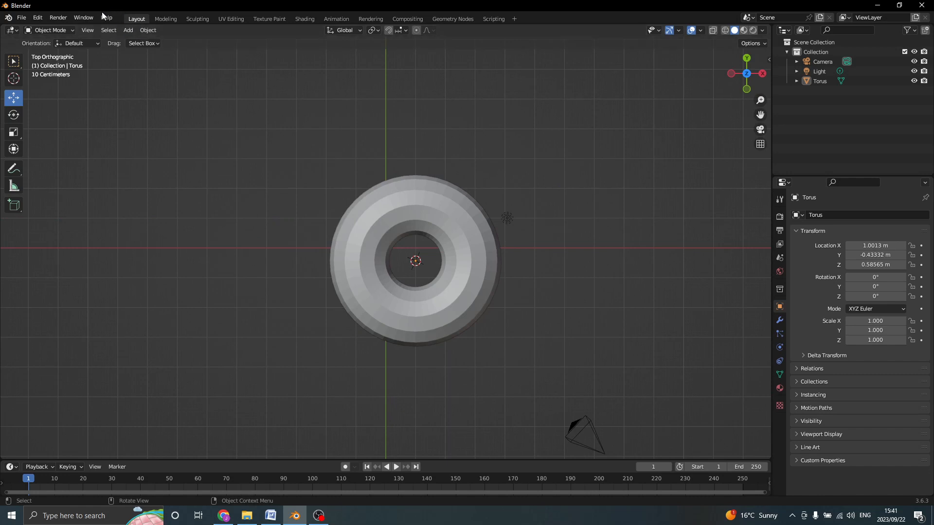
- Render a still image of the torus and close the render window
{"action": "left_click", "coordinate": [66, 18]}
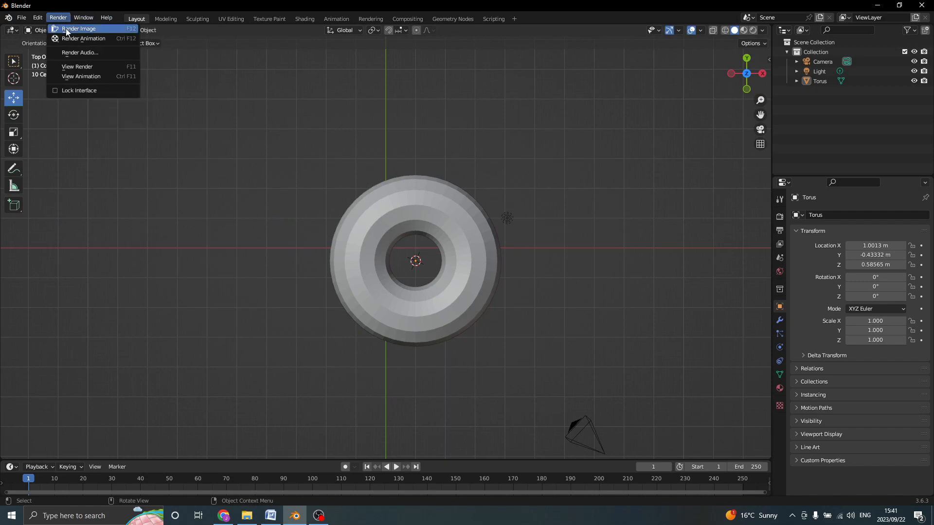
{"action": "left_click", "coordinate": [68, 28]}
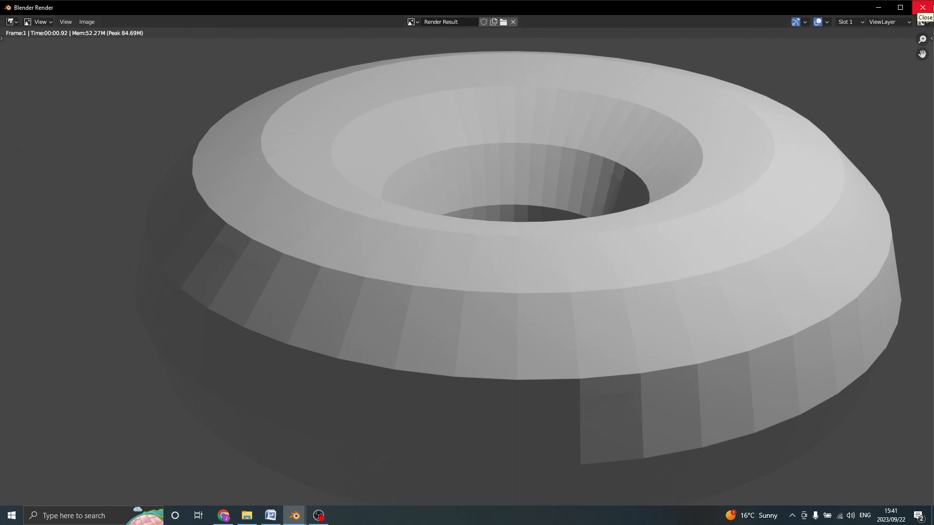
{"action": "left_click", "coordinate": [923, 7]}
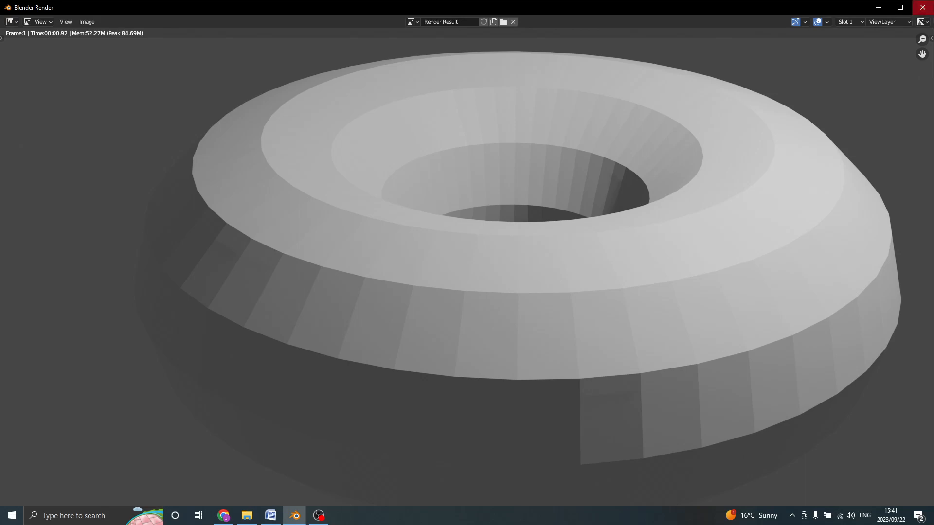